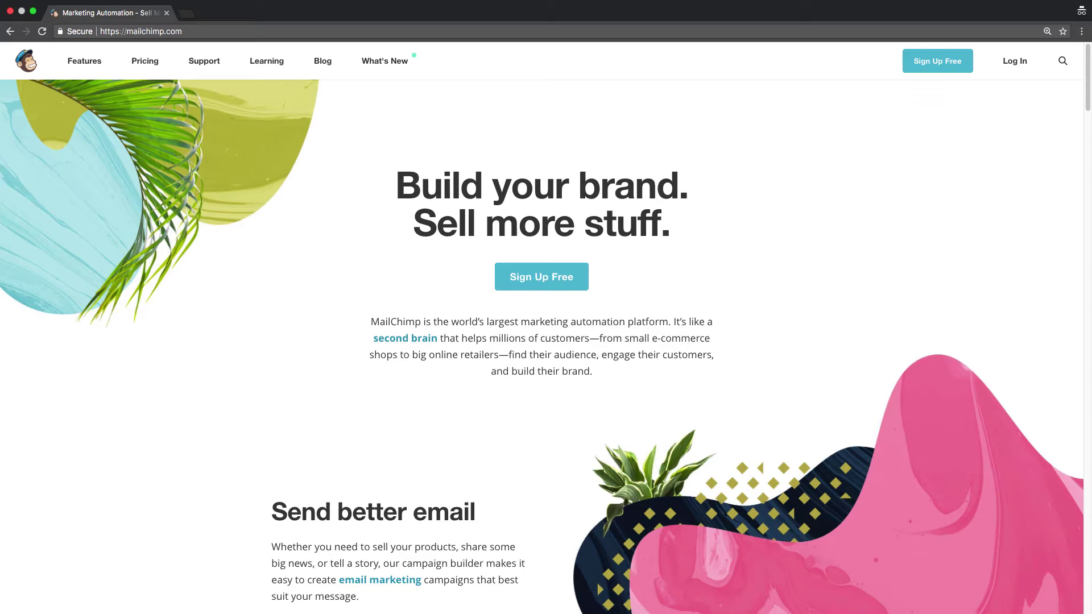
# - Sign up for a free MailChimp account with an email, username and password
pyautogui.click(545, 279)
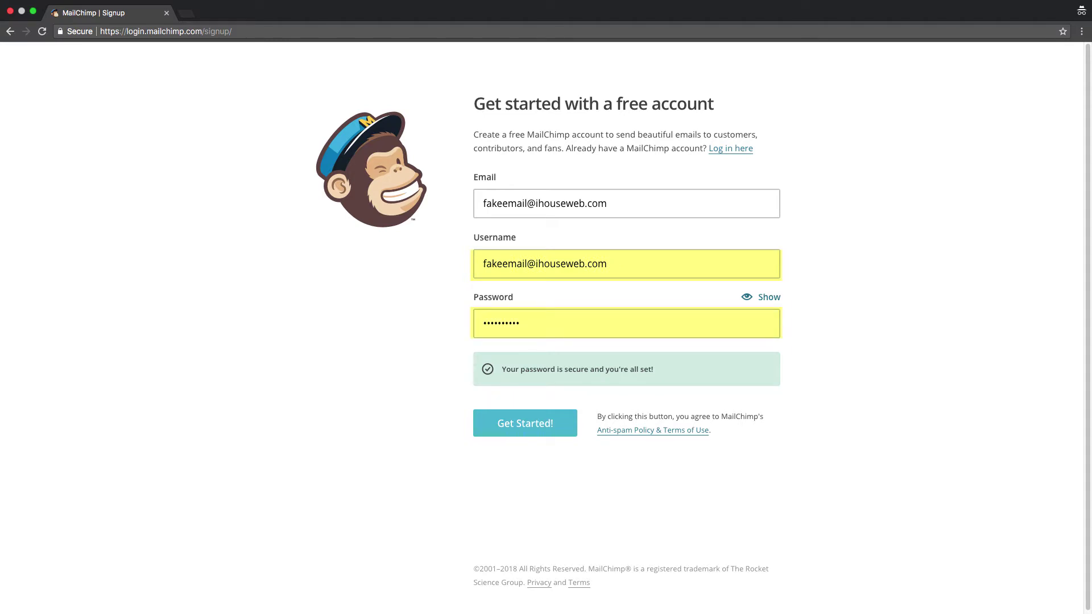
pyautogui.click(529, 428)
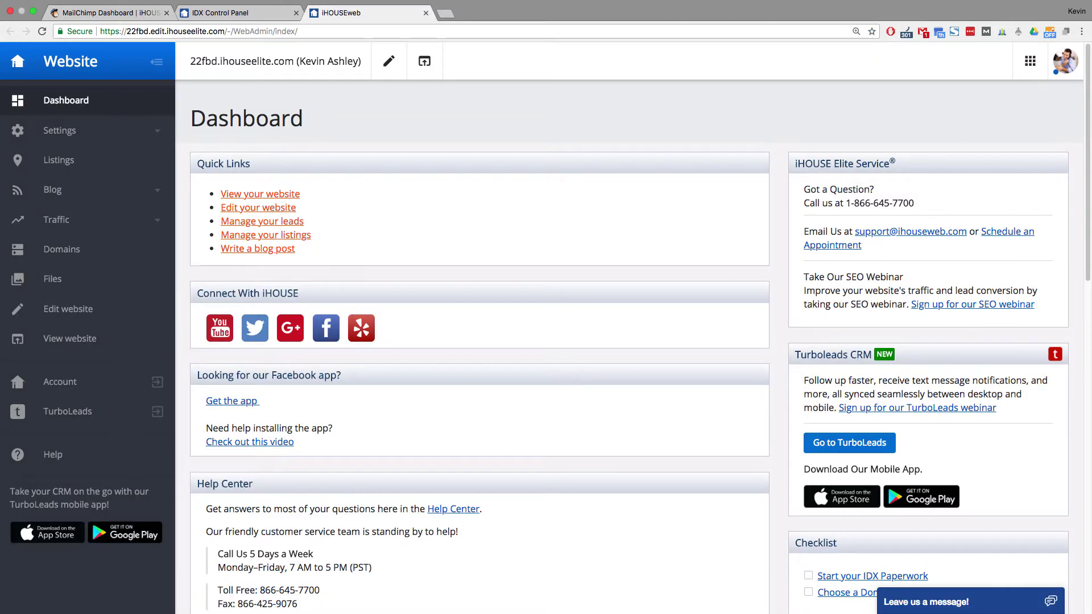
# - Open TurboLeads from the Apps grid and go to Settings > MailChimp integration
pyautogui.click(1030, 61)
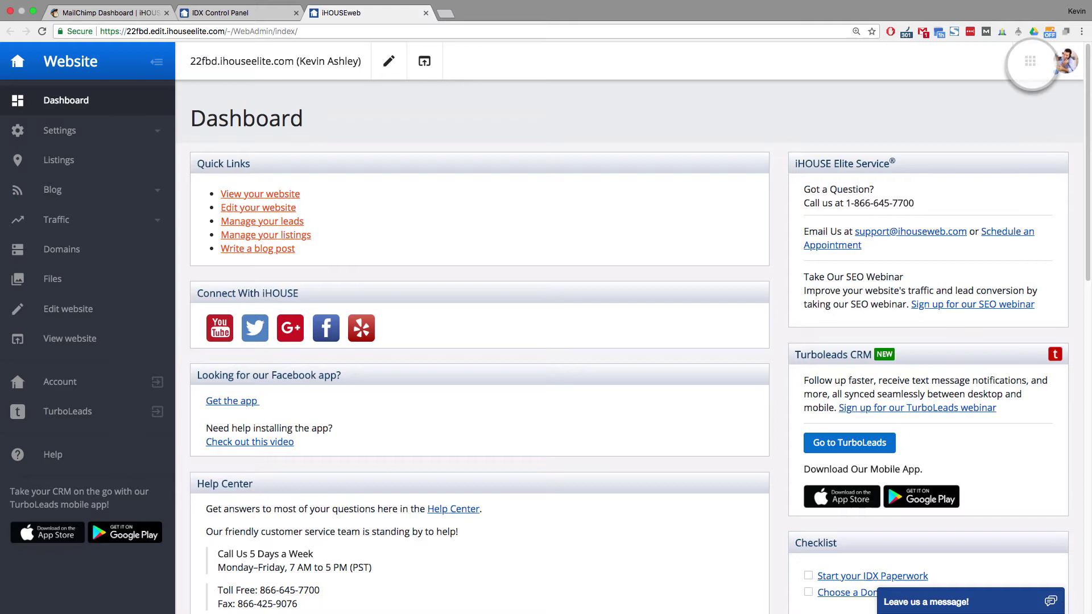
pyautogui.click(1007, 186)
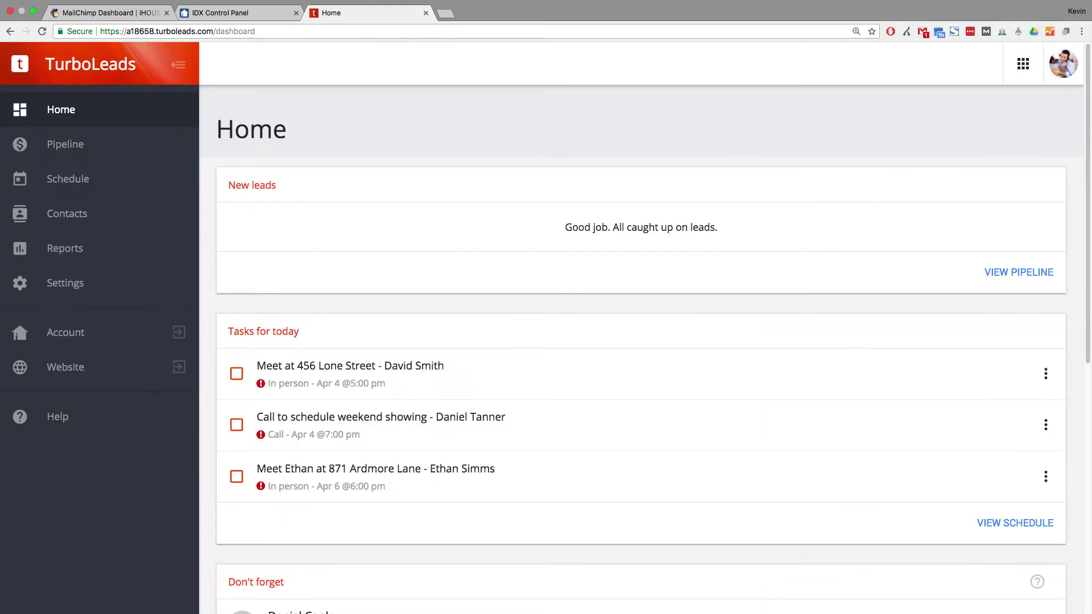
pyautogui.click(61, 284)
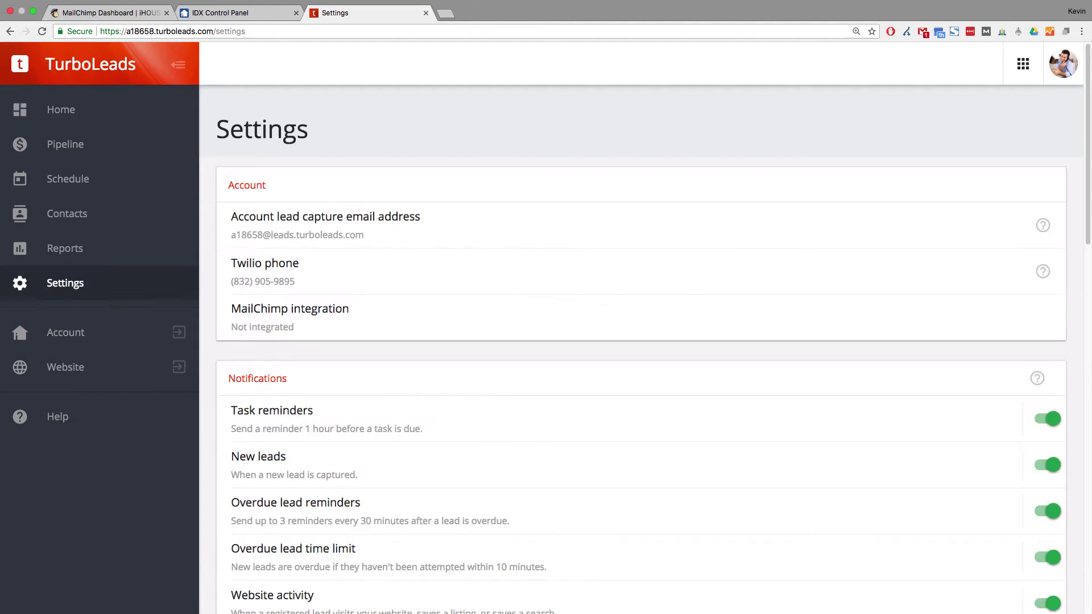
pyautogui.click(316, 318)
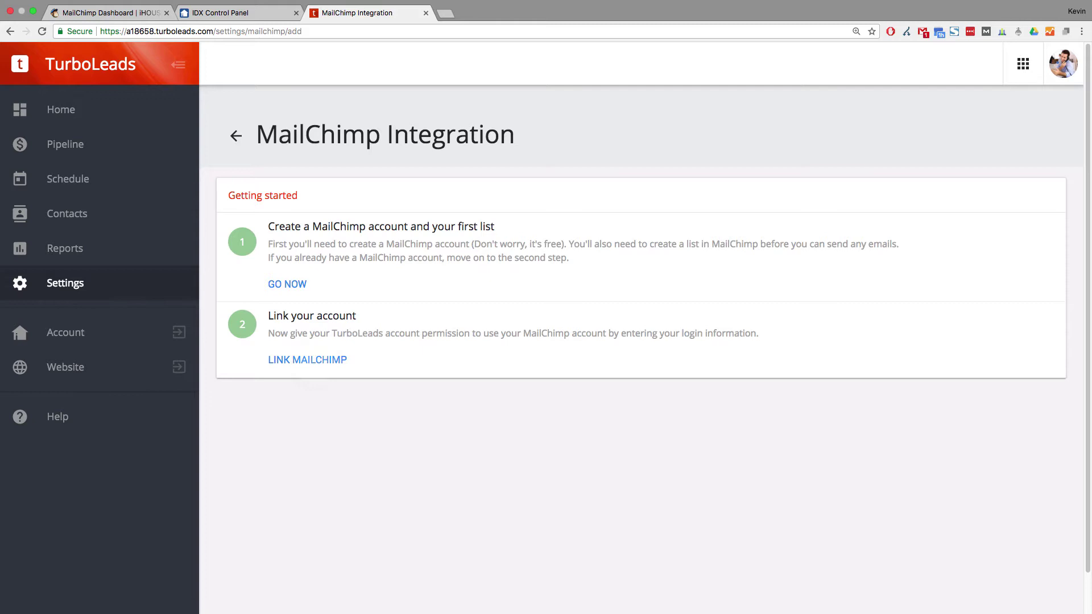
# - Link the MailChimp account via its authorization login, syncing to the Business list
pyautogui.click(315, 361)
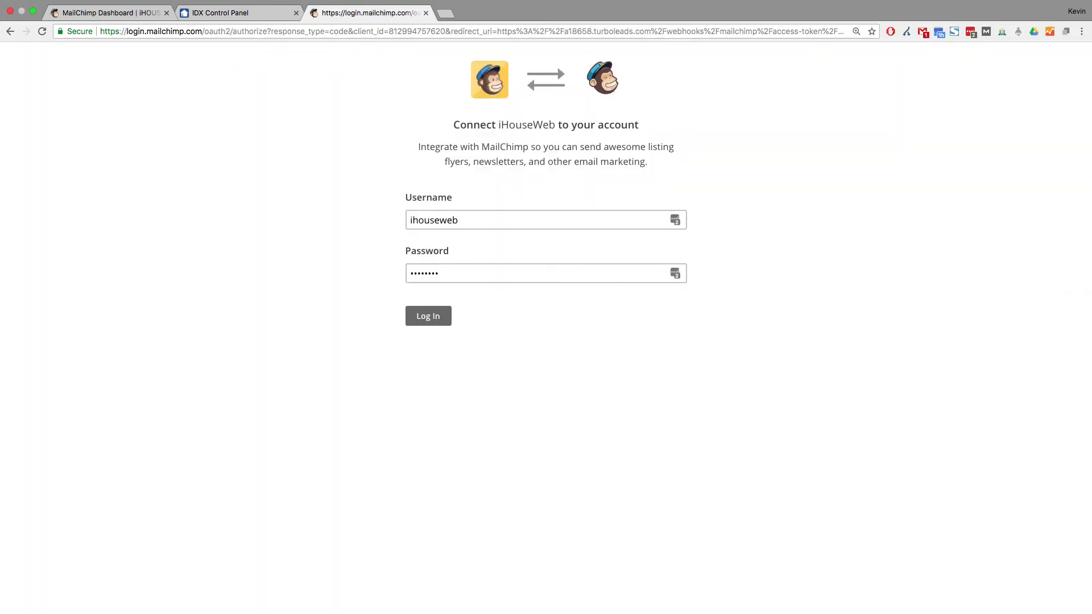
pyautogui.click(438, 322)
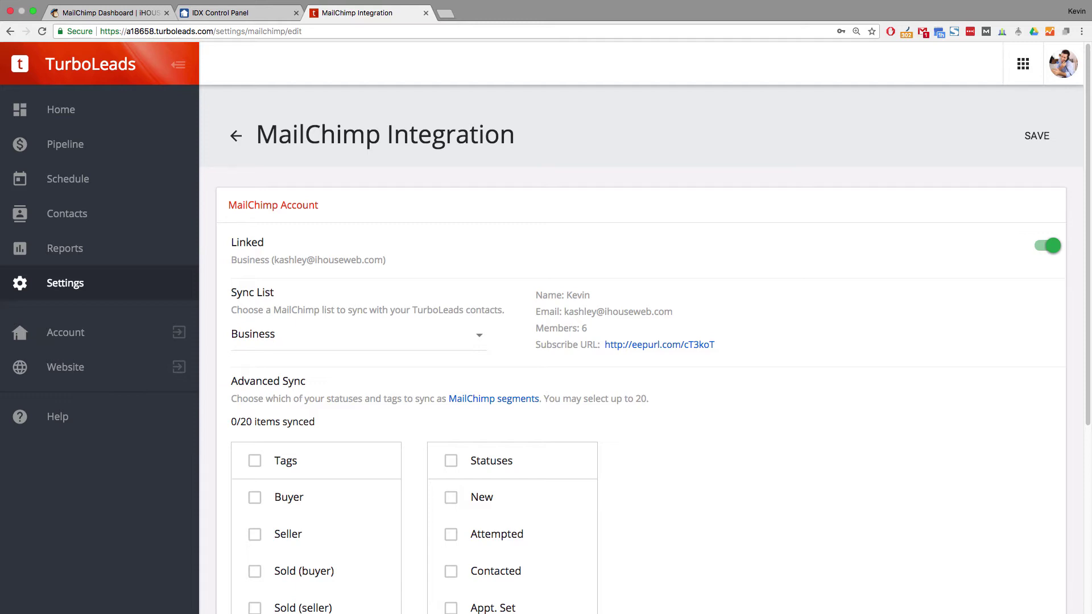
# - Return to TurboLeads Settings and scroll down to the Manage defaults and Auto-responses sections
pyautogui.click(73, 292)
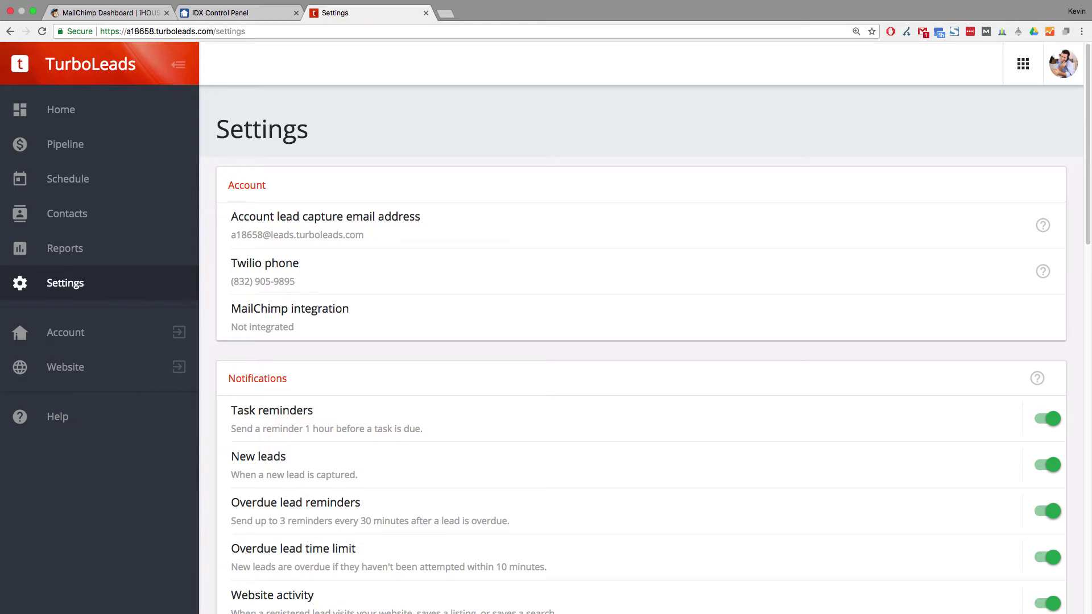
pyautogui.scroll(-10, 641, 350)
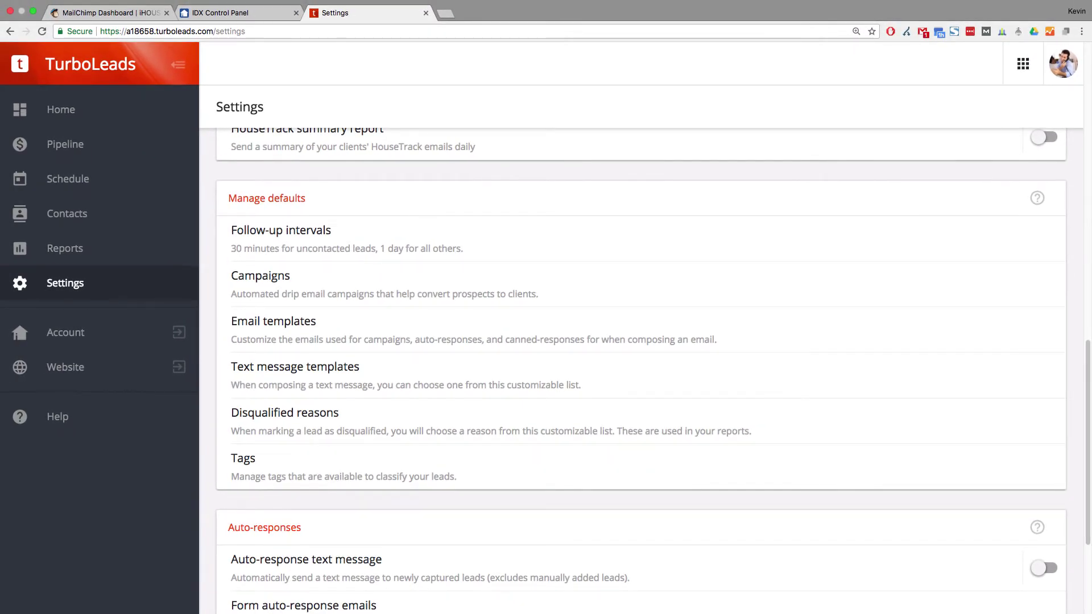
pyautogui.scroll(-3, 641, 370)
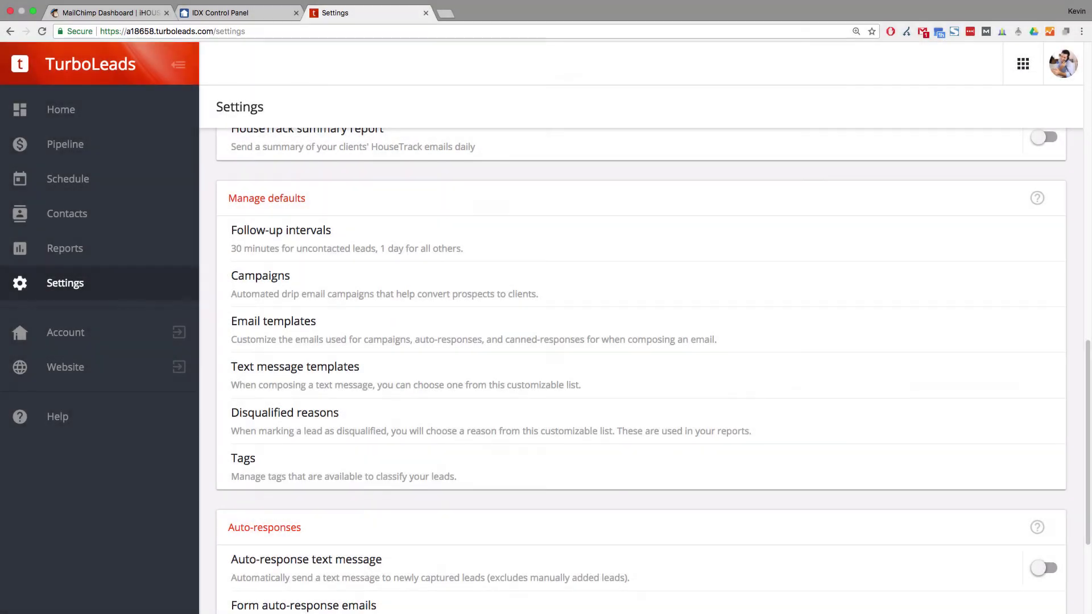
# - Add the 'Offer my services' template, subject 'Looking for an agent?', then edit the iHOUSEweb profile
pyautogui.click(293, 328)
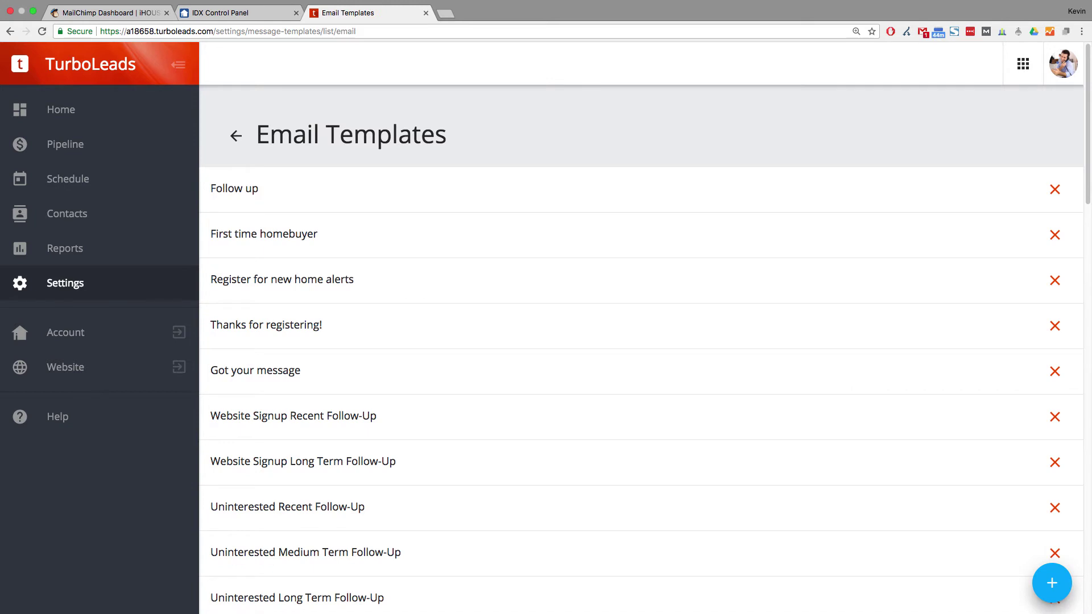
pyautogui.click(1052, 583)
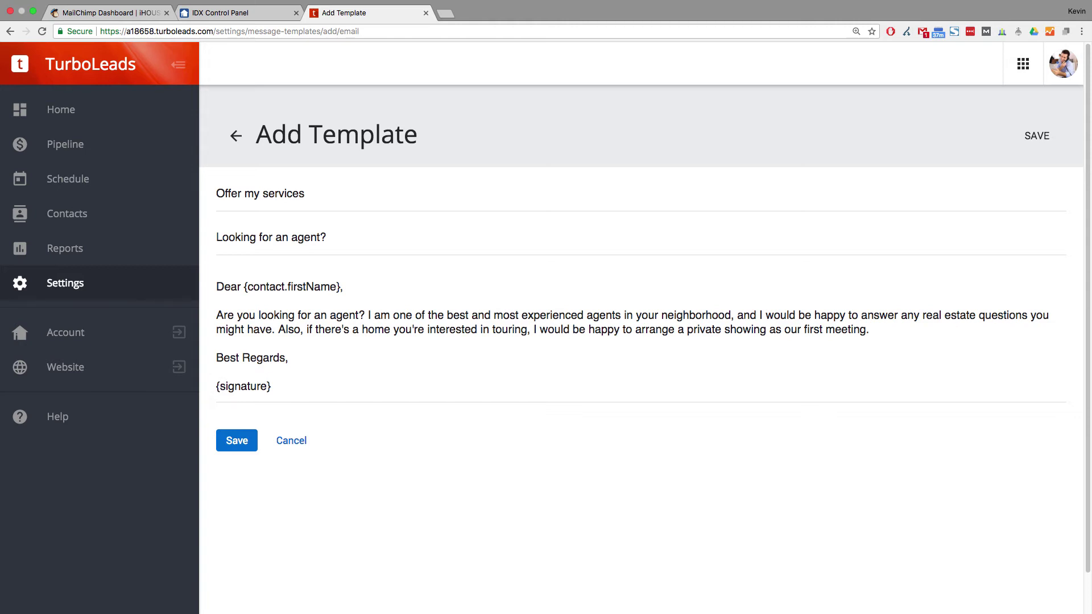
pyautogui.click(1023, 64)
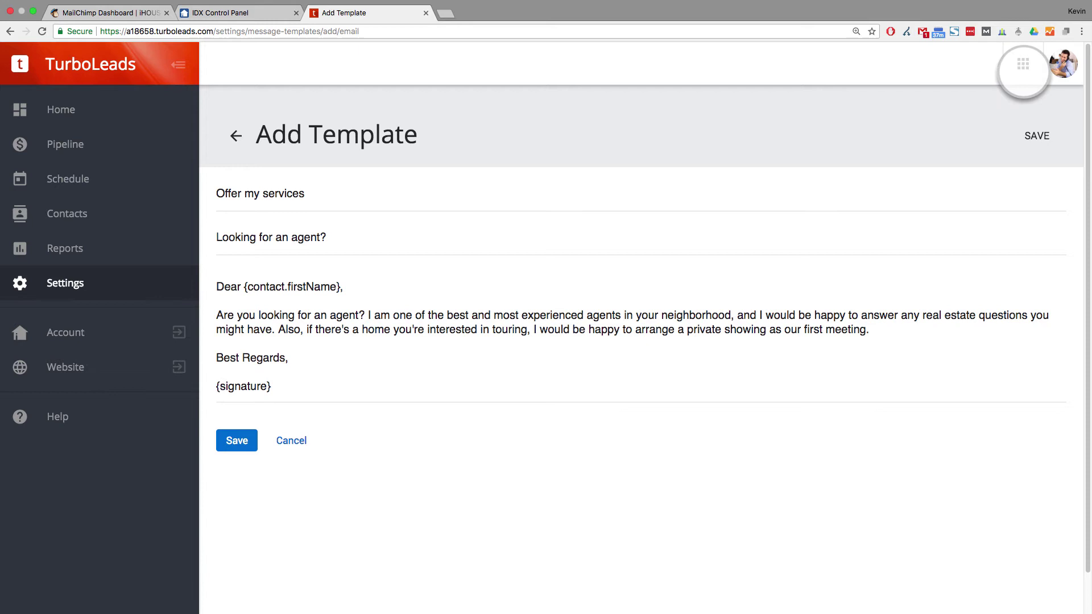
pyautogui.click(1018, 104)
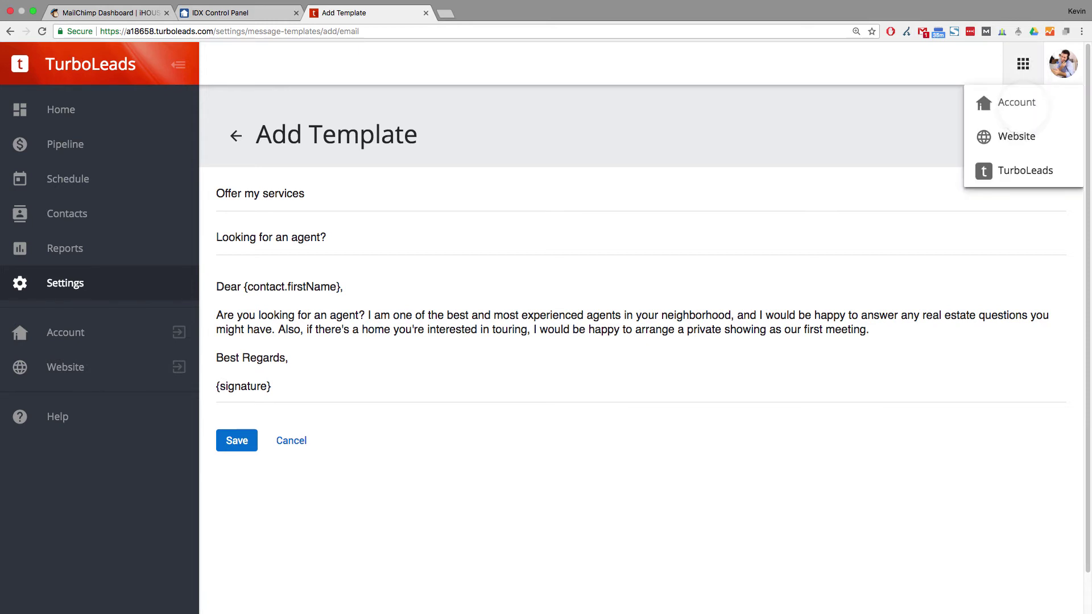
pyautogui.click(221, 213)
pyautogui.click(594, 168)
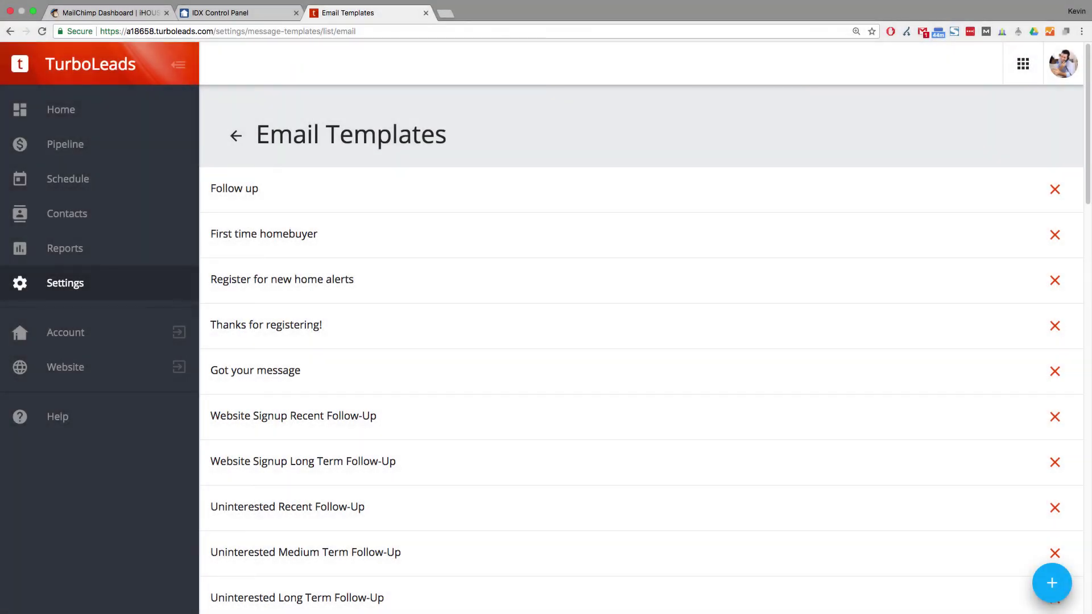
# - Open the General Buyer Info campaign from Settings > Manage defaults > Campaigns
pyautogui.click(64, 285)
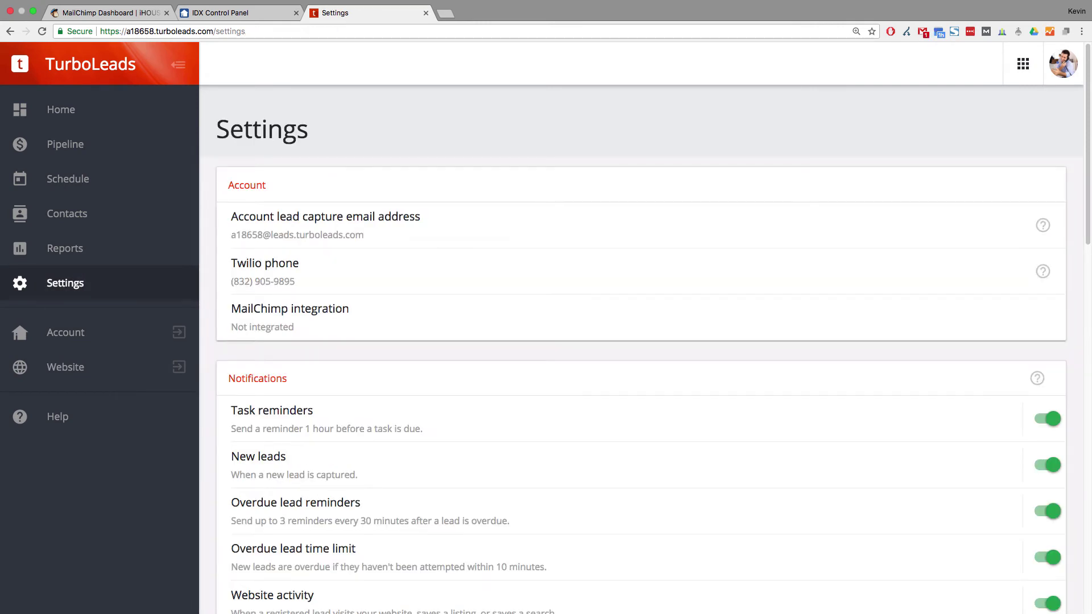
pyautogui.scroll(-10, 275, 286)
pyautogui.click(274, 285)
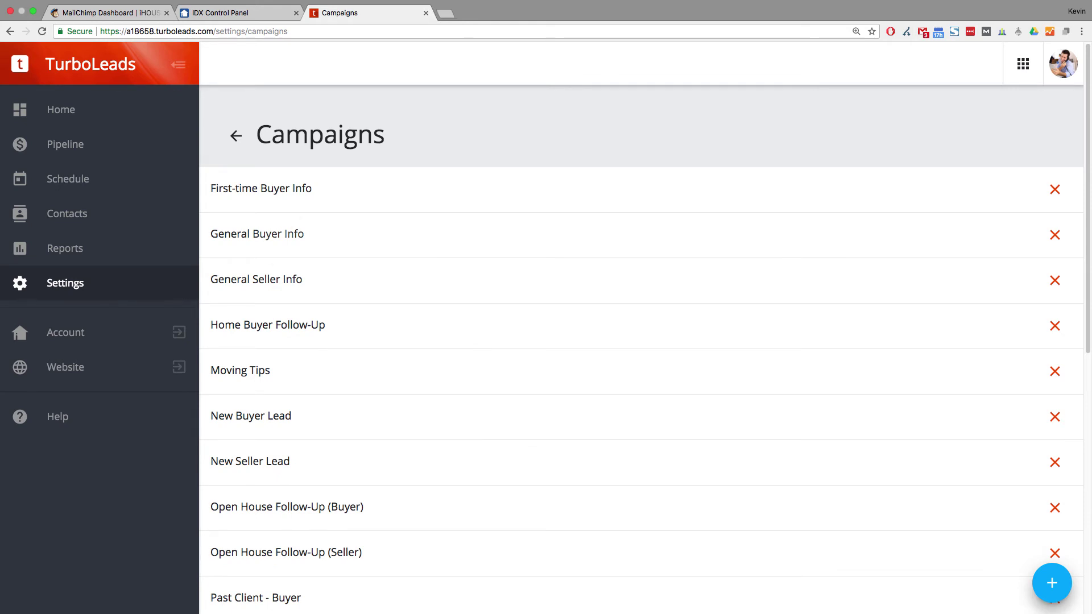
pyautogui.click(280, 237)
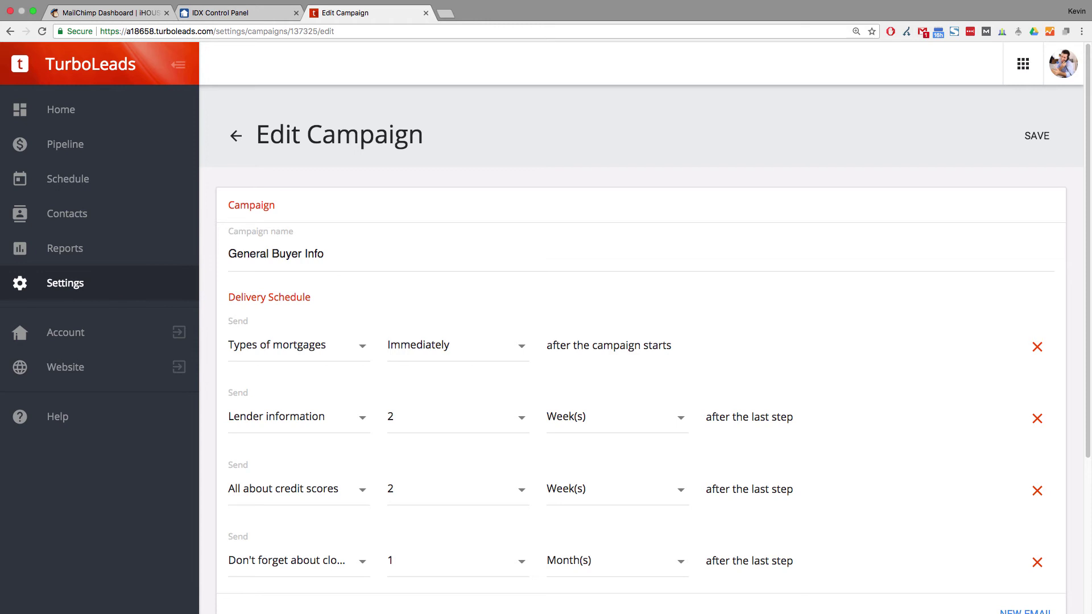
# - Delete the Lender information email and add a fourth email sent 2 months later
pyautogui.click(1037, 419)
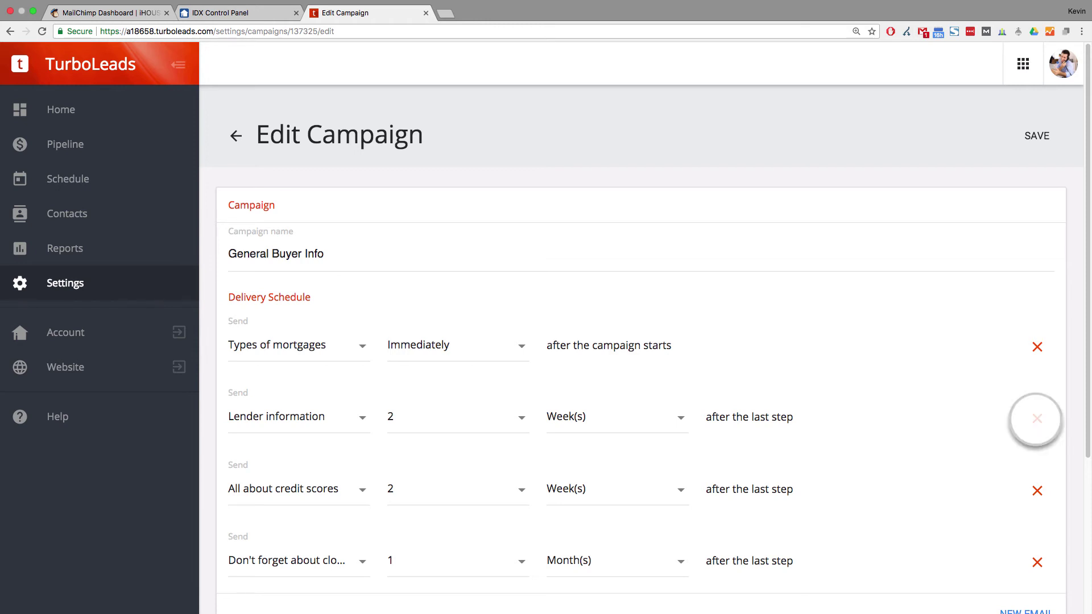
pyautogui.click(1028, 544)
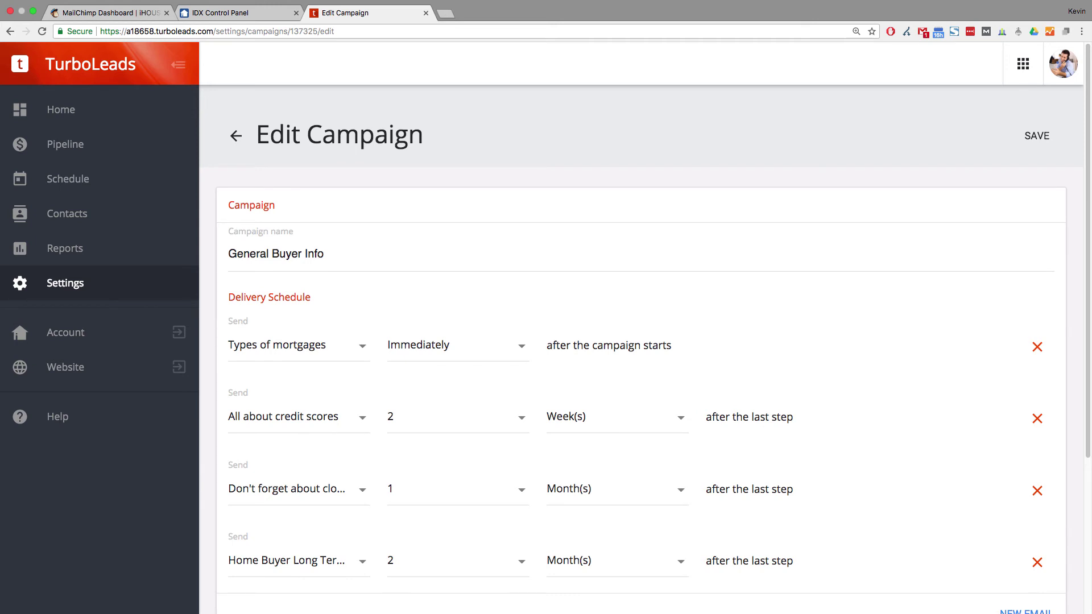
pyautogui.scroll(-5, 641, 341)
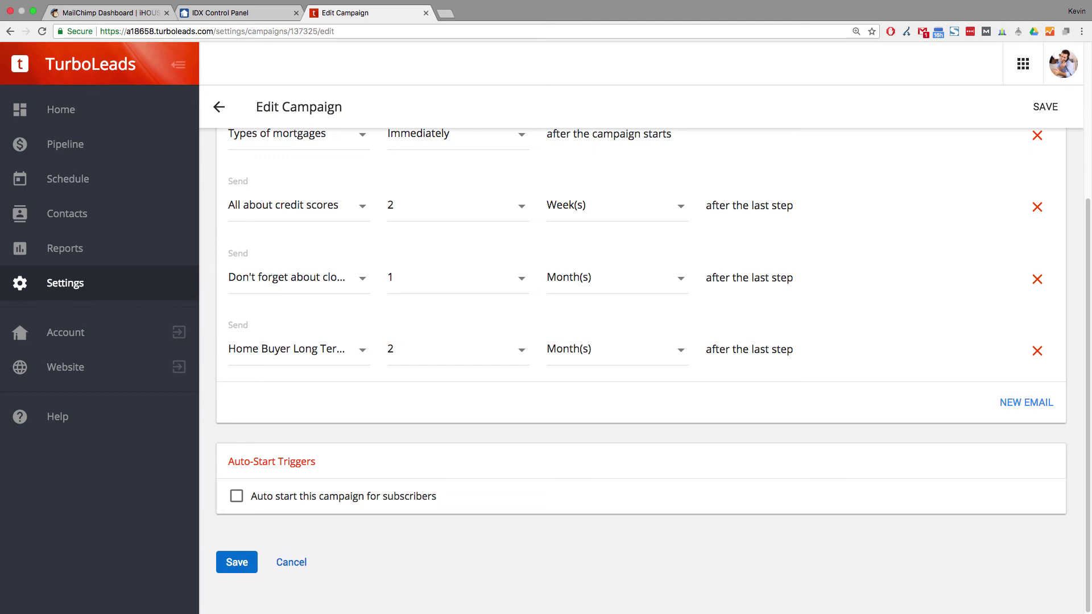
# - Enable auto-start with rules Status is New and Subscriber has tag Buyer, then save
pyautogui.click(237, 496)
pyautogui.click(1028, 494)
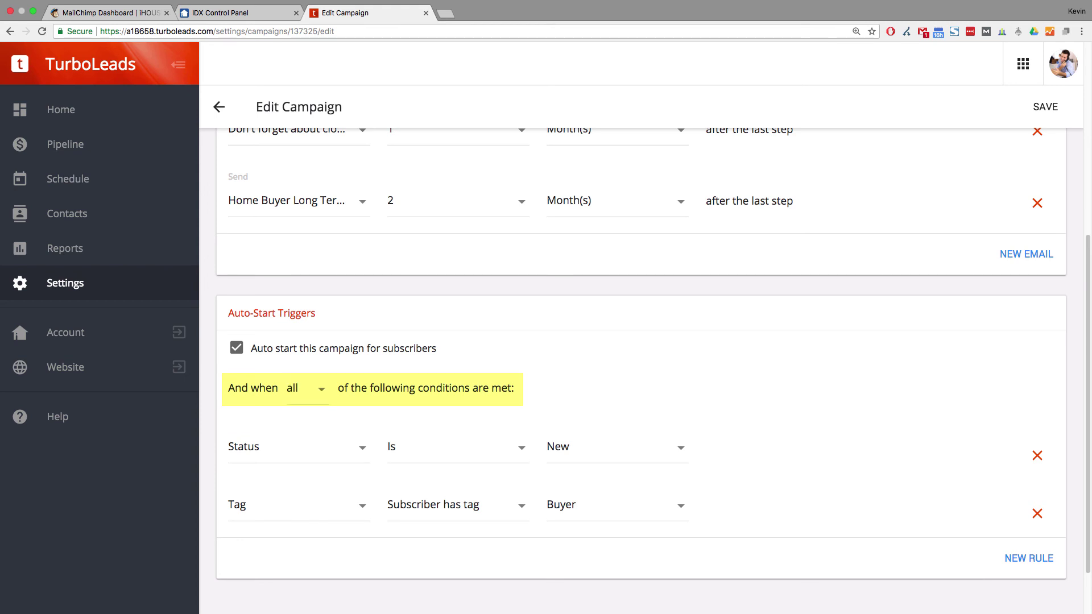
pyautogui.scroll(-3, 641, 352)
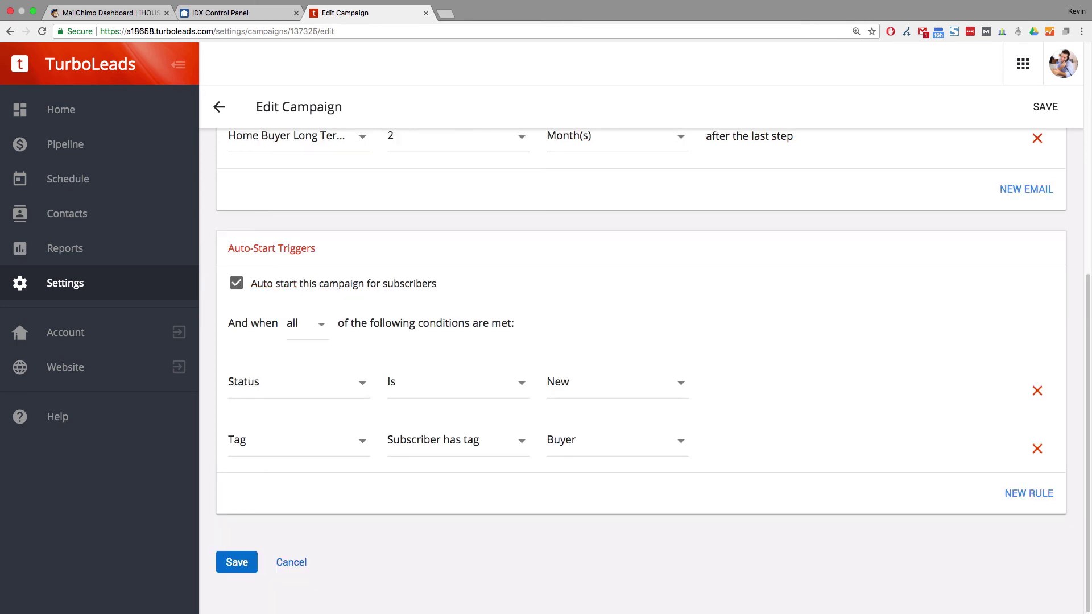
pyautogui.click(239, 563)
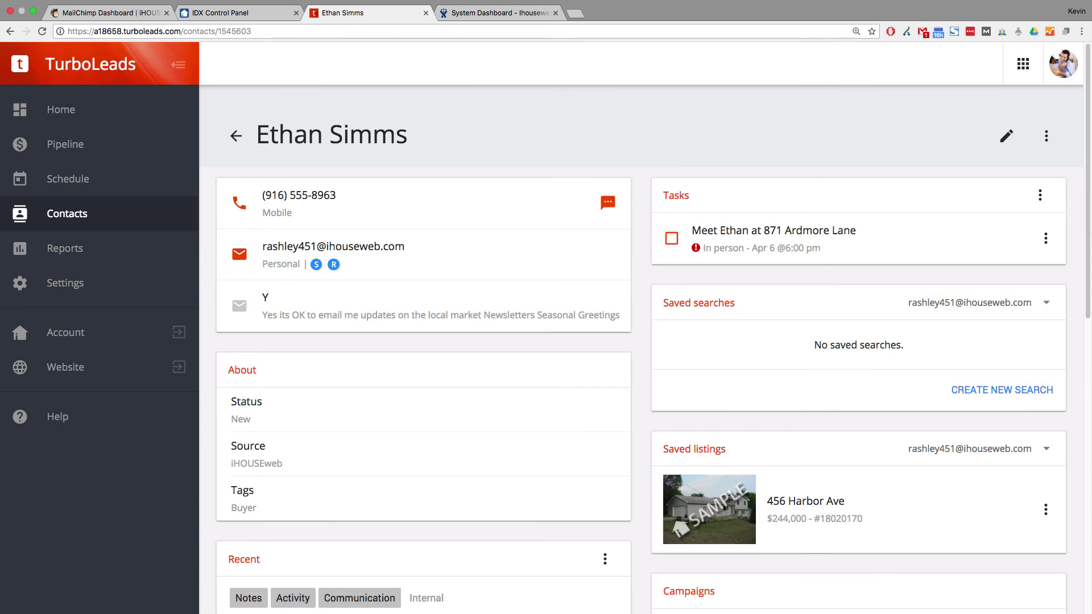
# - Check the contact's campaigns, cancelling the schedule and stop dialogs, then open Send Listing Flyer
pyautogui.scroll(-5, 641, 347)
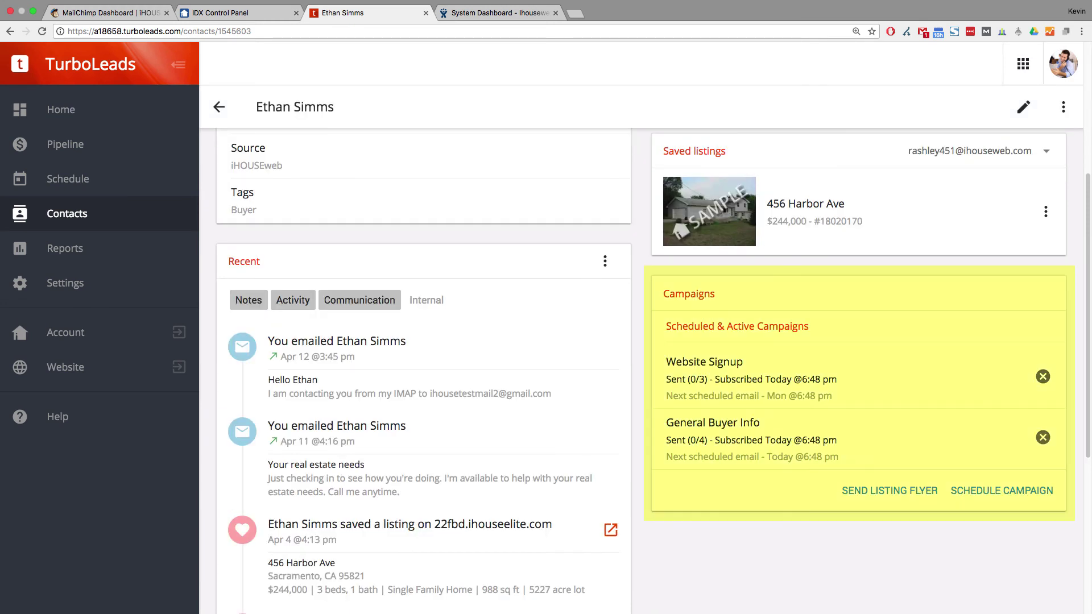
pyautogui.click(1003, 492)
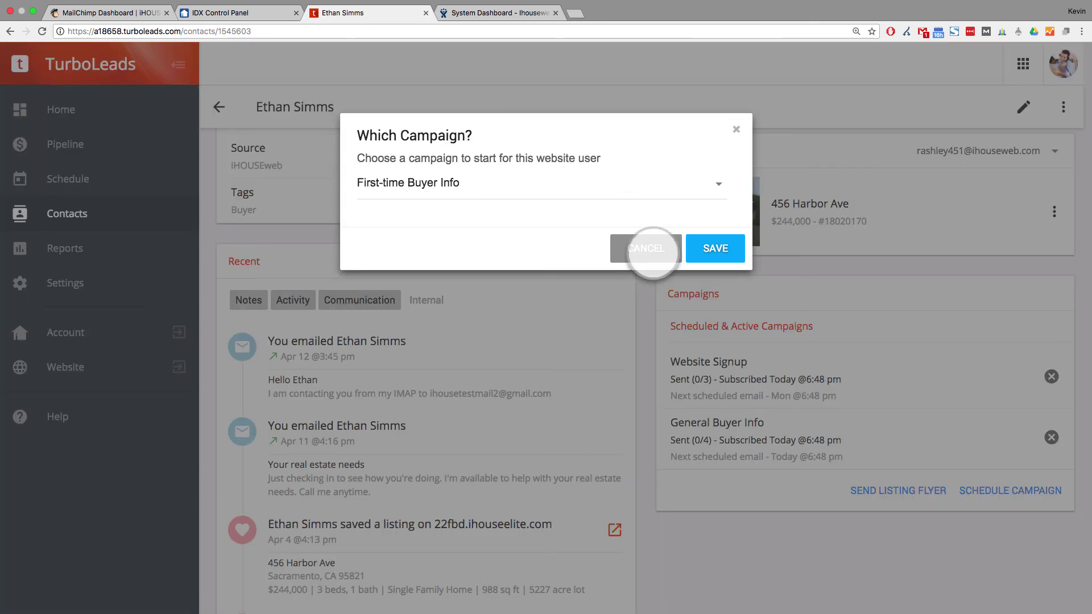
pyautogui.click(653, 250)
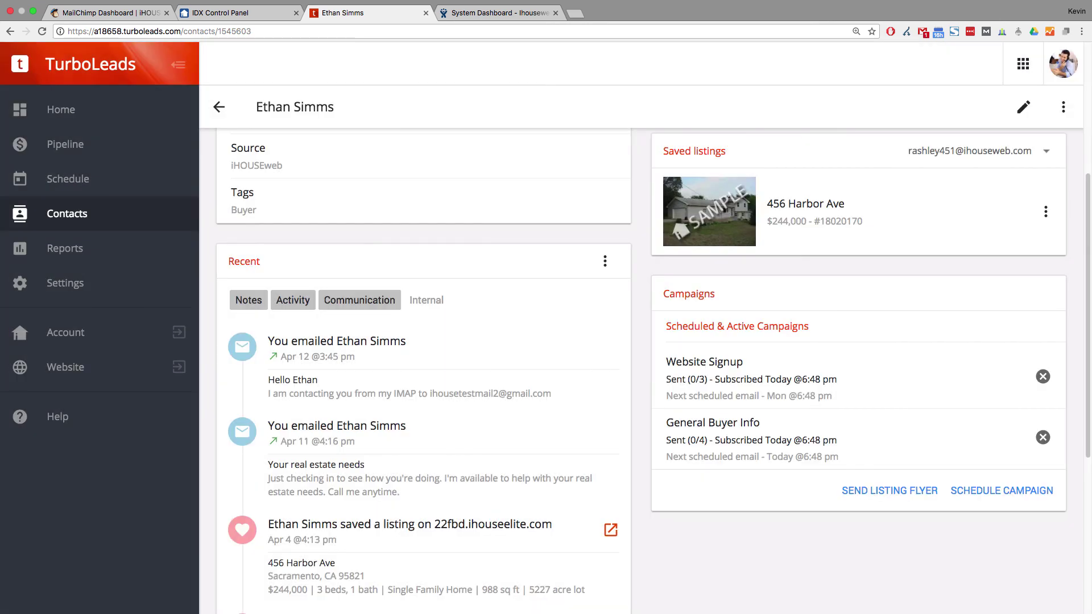
pyautogui.click(1043, 376)
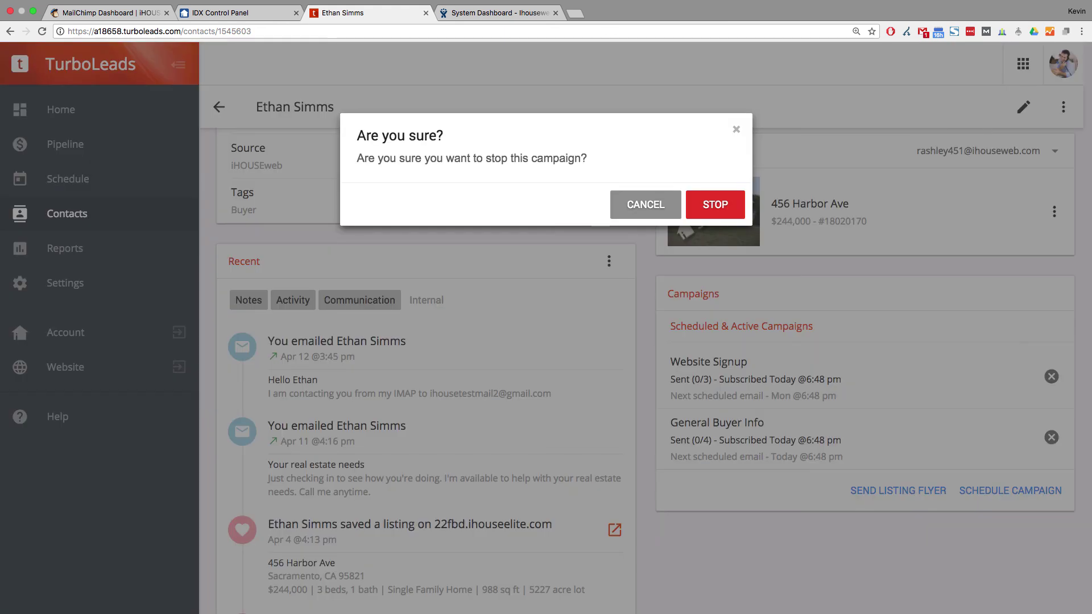
pyautogui.click(640, 203)
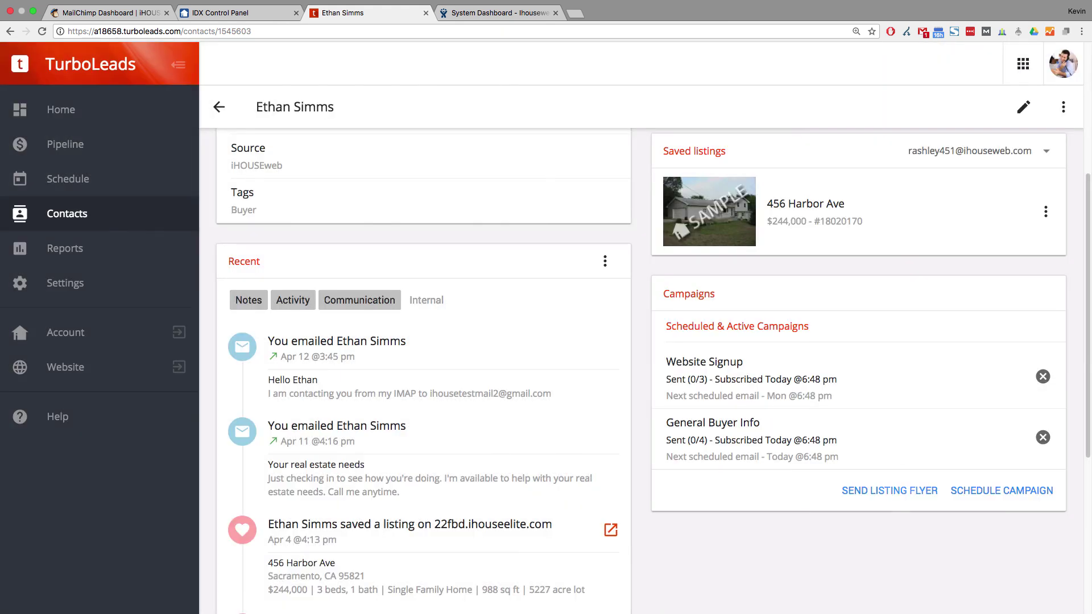
pyautogui.click(902, 492)
# - Step the flyer design from Classic through Modern and Bold to Vintage
pyautogui.click(901, 490)
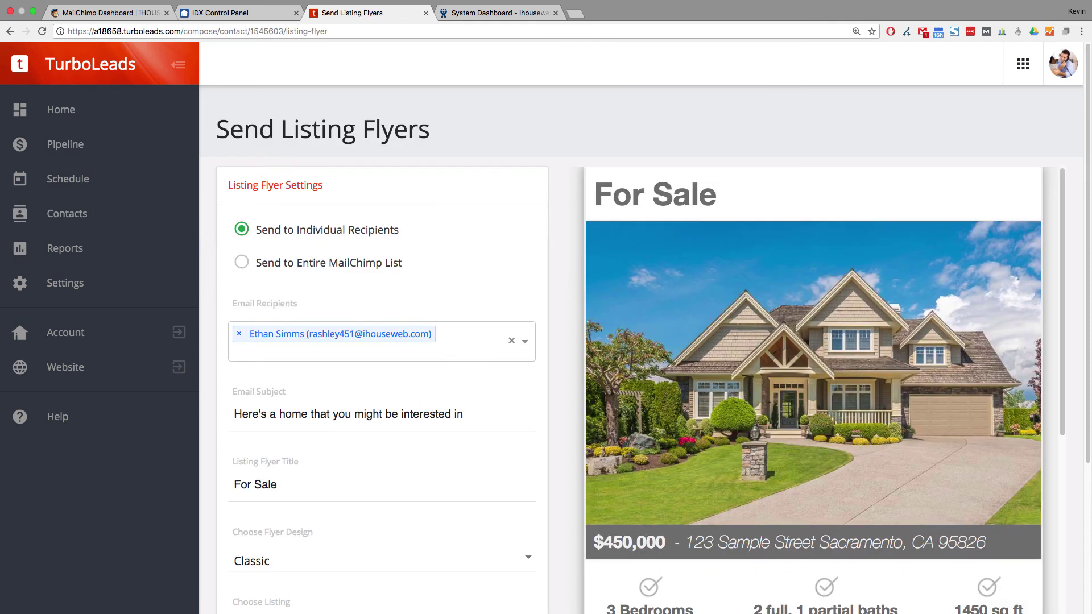
pyautogui.press('Down')
pyautogui.press('Down')
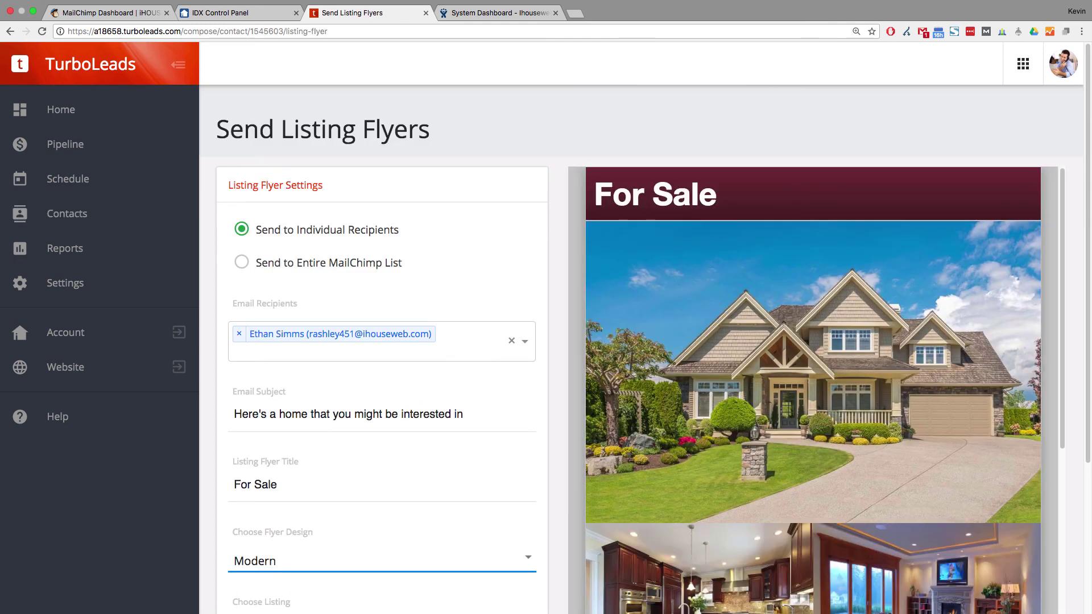
pyautogui.press('Down')
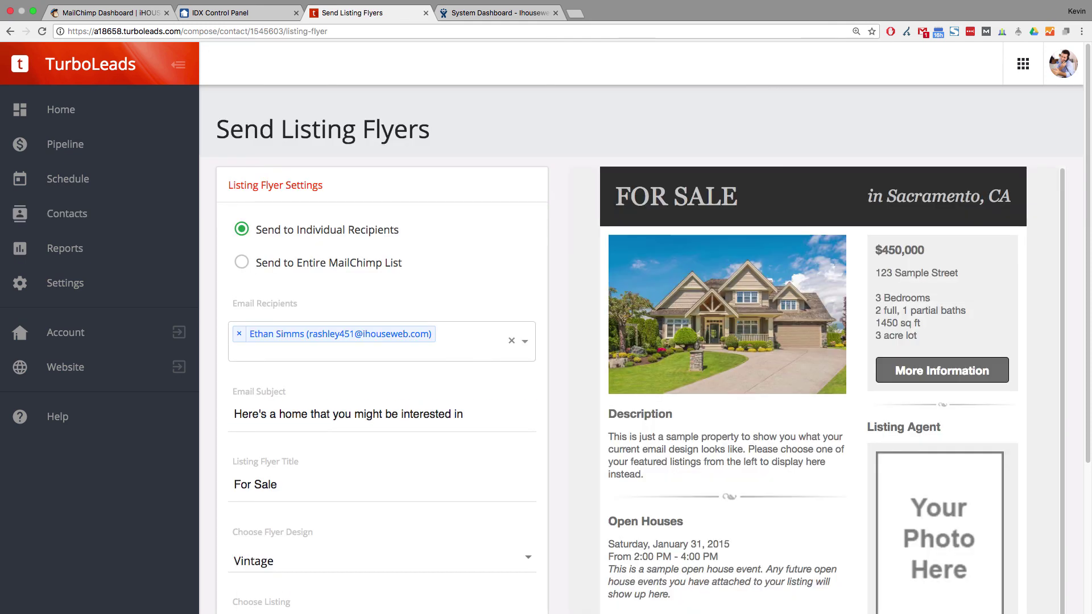